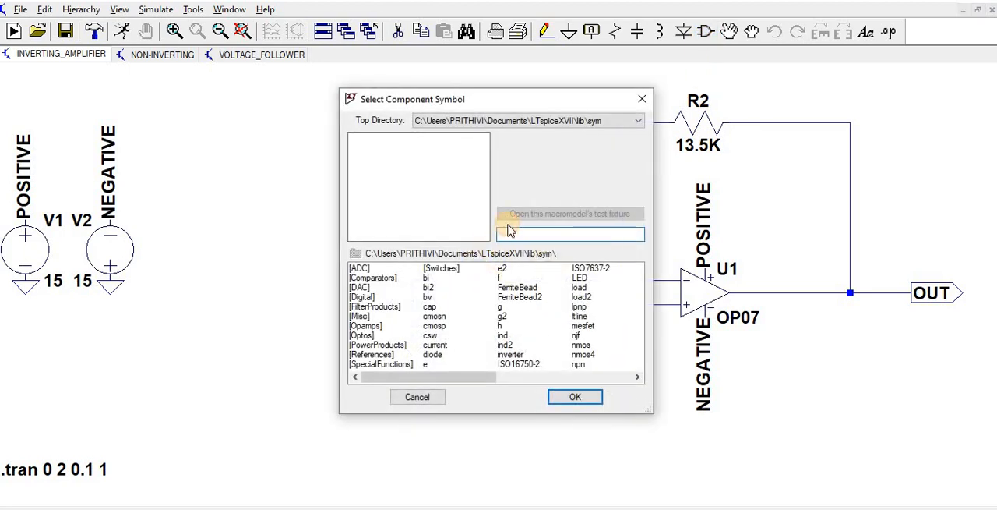
Look up the OP07 op-amp in the component library and close the selection without placing it
{"action": "type", "text": "op07"}
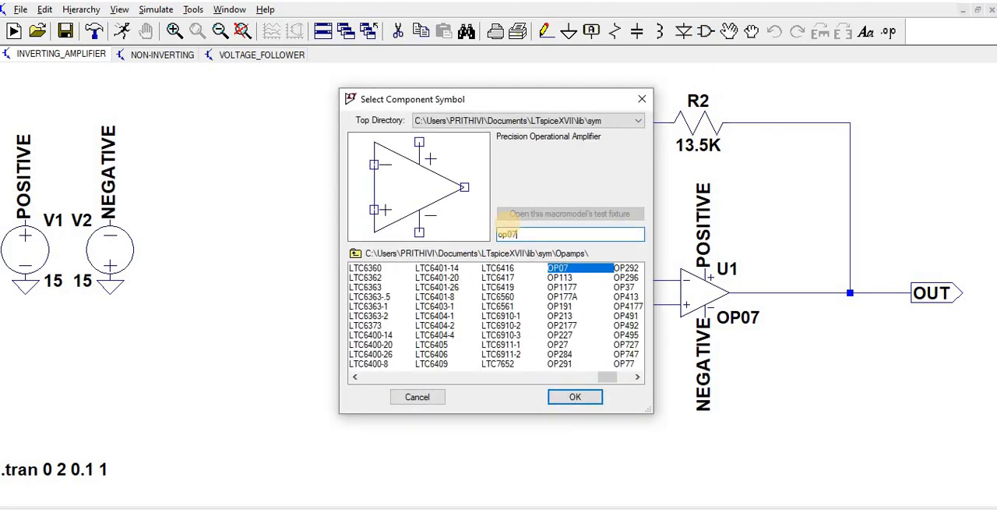
{"action": "left_click", "coordinate": [559, 267]}
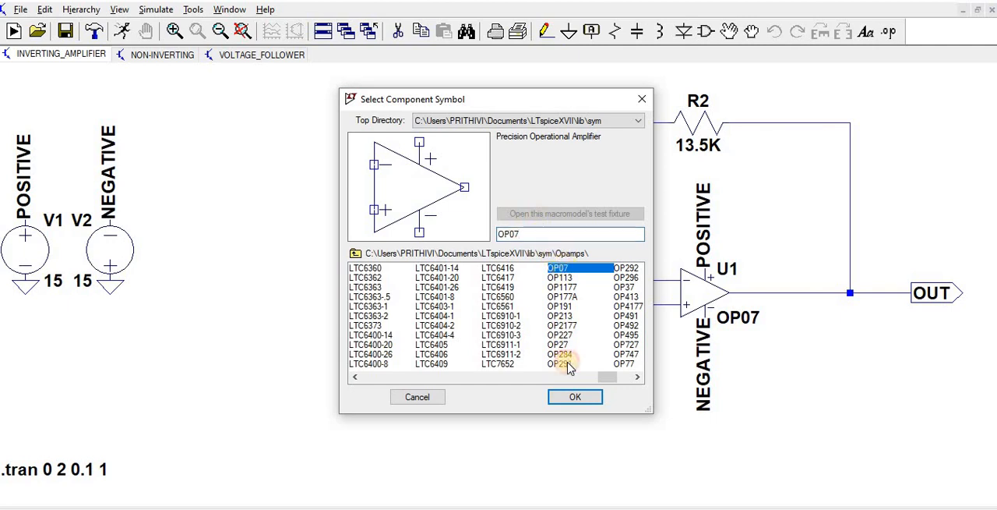
{"action": "left_click", "coordinate": [575, 397]}
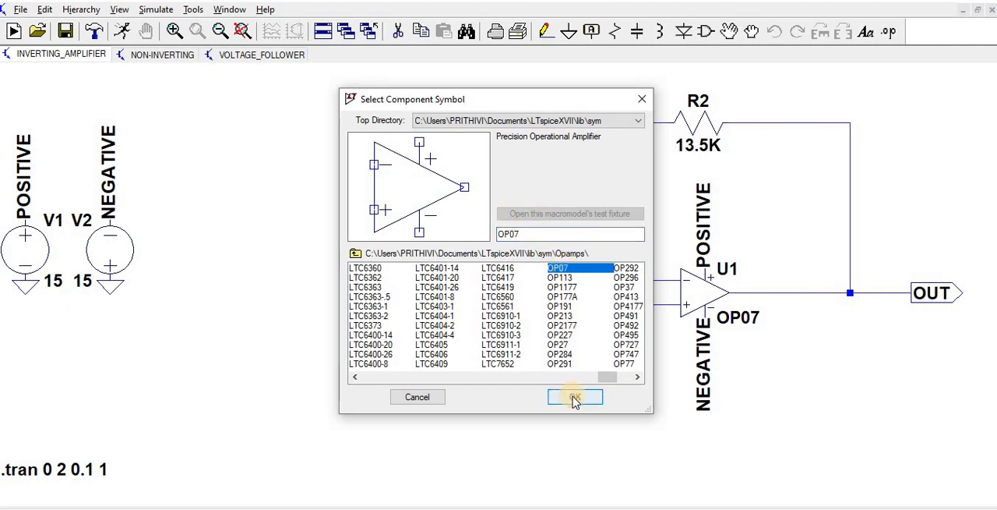
{"action": "left_click", "coordinate": [641, 99]}
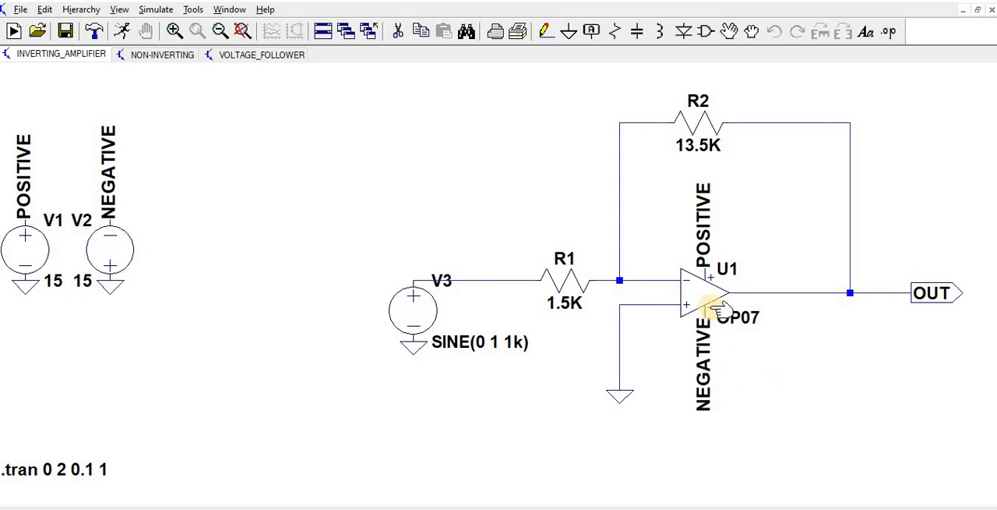
Review the sine function settings of voltage source V3 in the inverting amplifier, leaving them as they are
{"action": "left_click", "coordinate": [621, 298]}
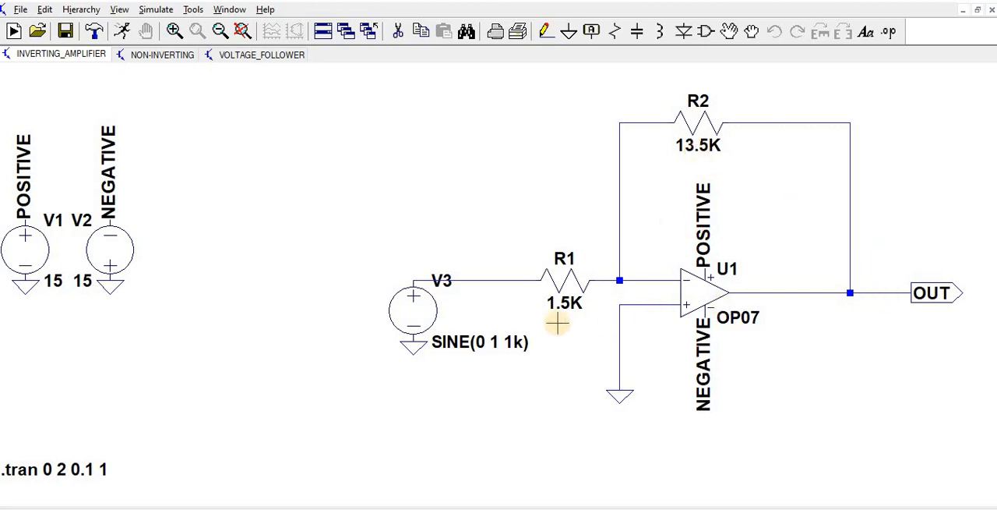
{"action": "right_click", "coordinate": [414, 311]}
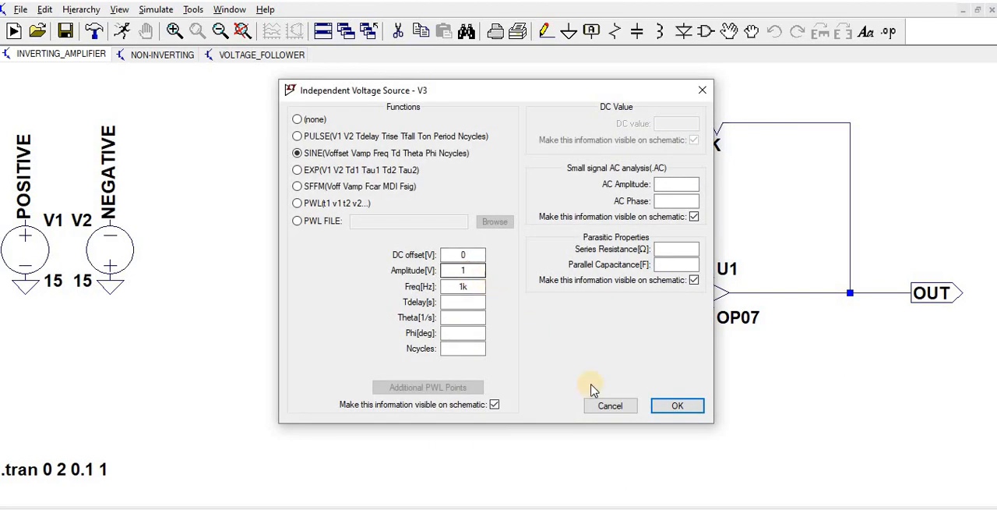
{"action": "left_click", "coordinate": [663, 403]}
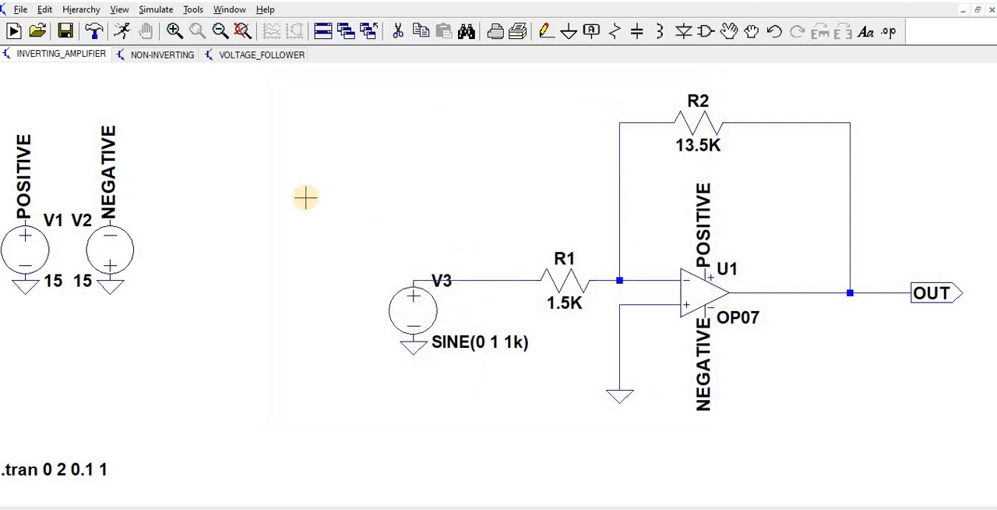
Run the inverting amplifier simulation and plot the voltages at the V3 input wire and at OUT
{"action": "left_click", "coordinate": [122, 33]}
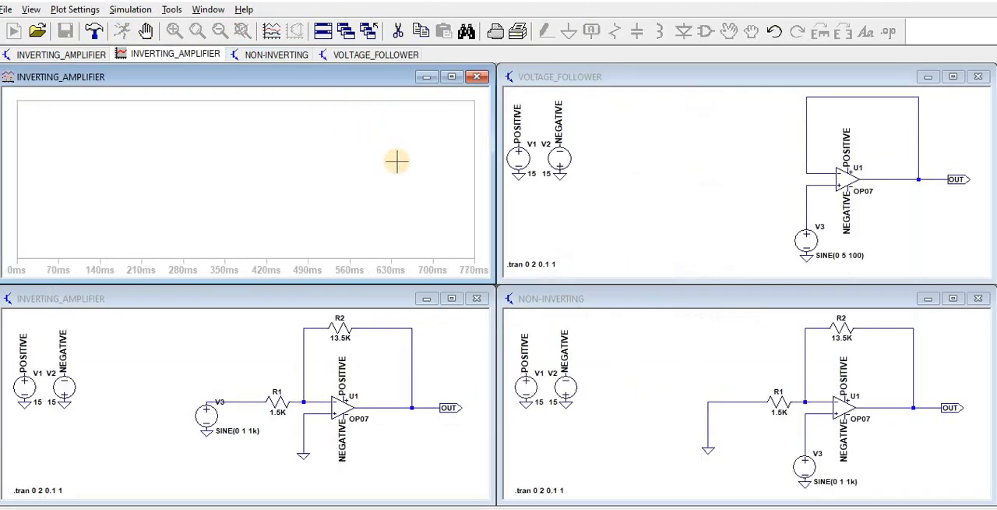
{"action": "left_click", "coordinate": [411, 405]}
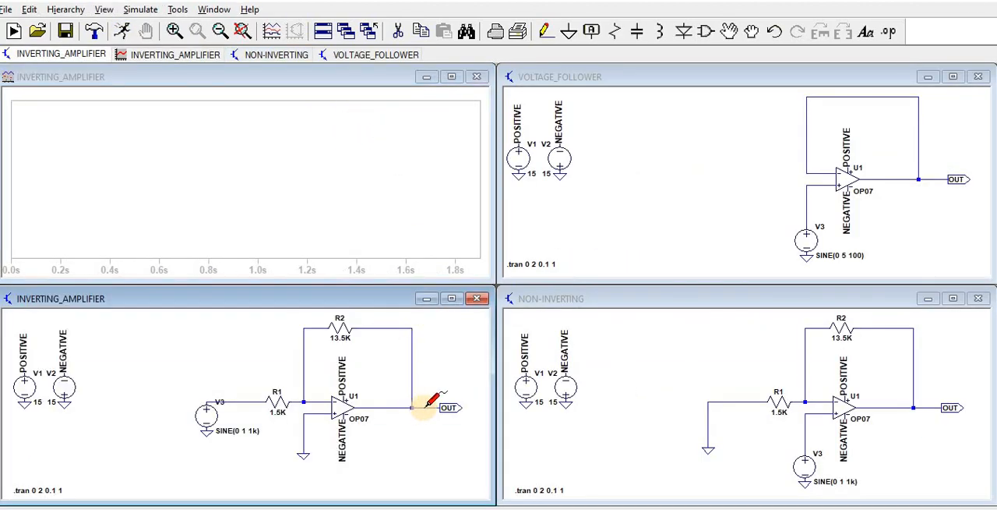
{"action": "left_click", "coordinate": [244, 400]}
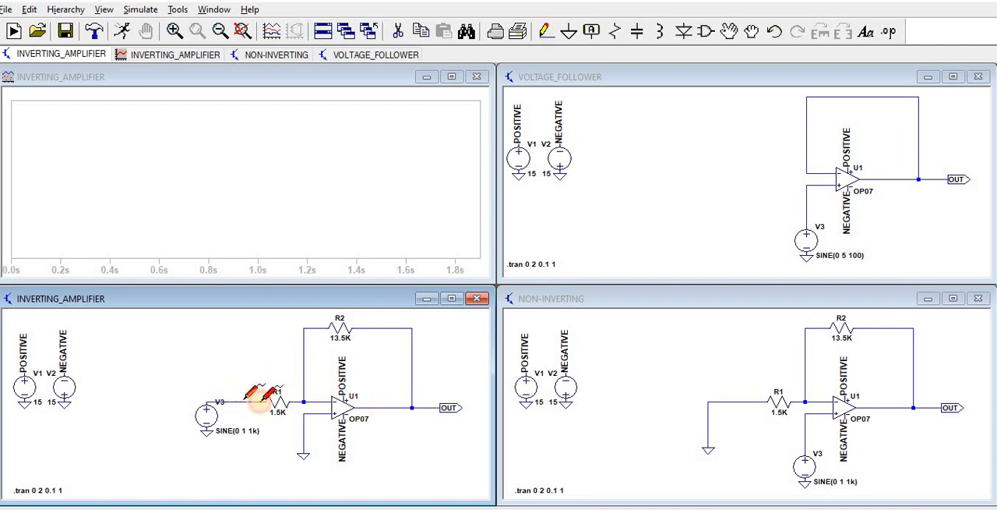
{"action": "left_click", "coordinate": [423, 406]}
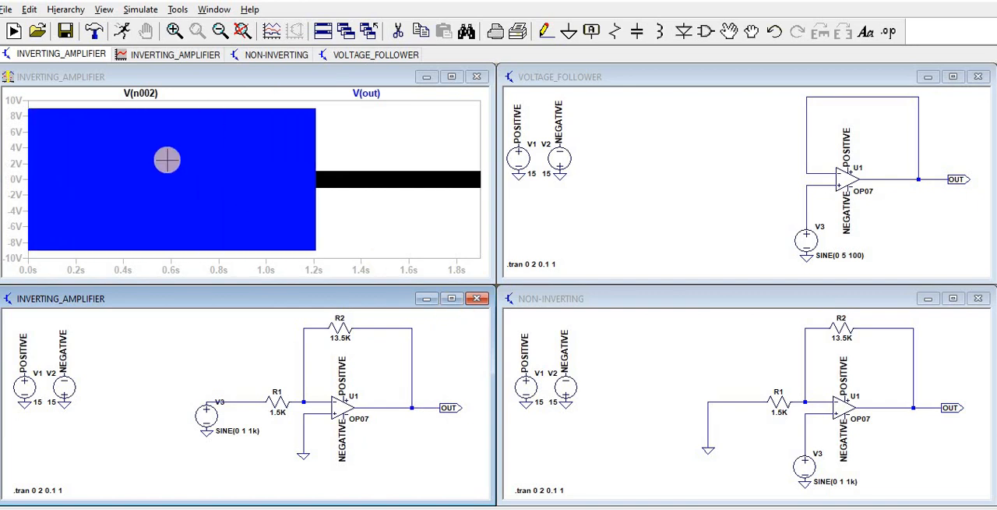
Examine individual cycles of the inverting amplifier's input and output waveforms over about 652 to 658 ms, and close the plot
{"action": "left_click", "coordinate": [187, 84]}
{"action": "left_click", "coordinate": [175, 31]}
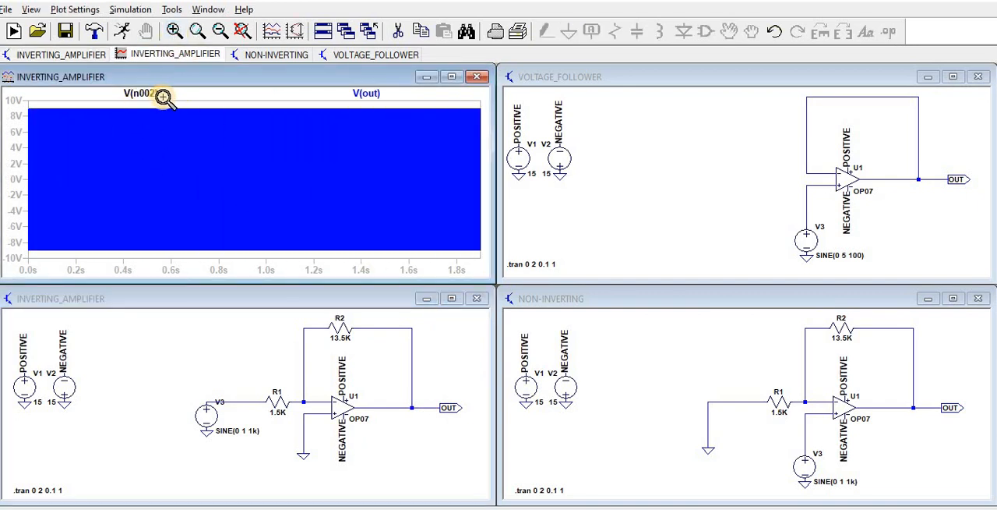
{"action": "left_click_drag", "start_coordinate": [163, 96], "coordinate": [170, 266]}
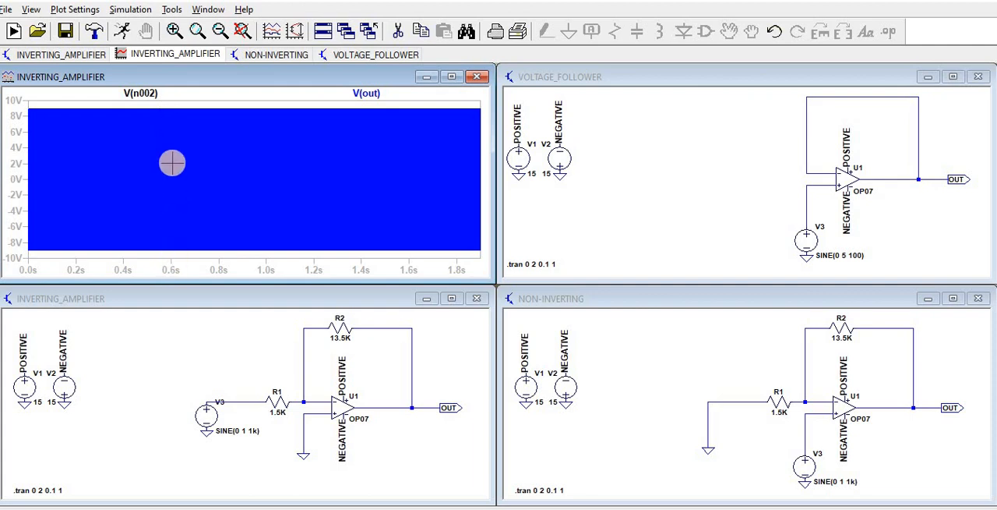
{"action": "left_click", "coordinate": [177, 33]}
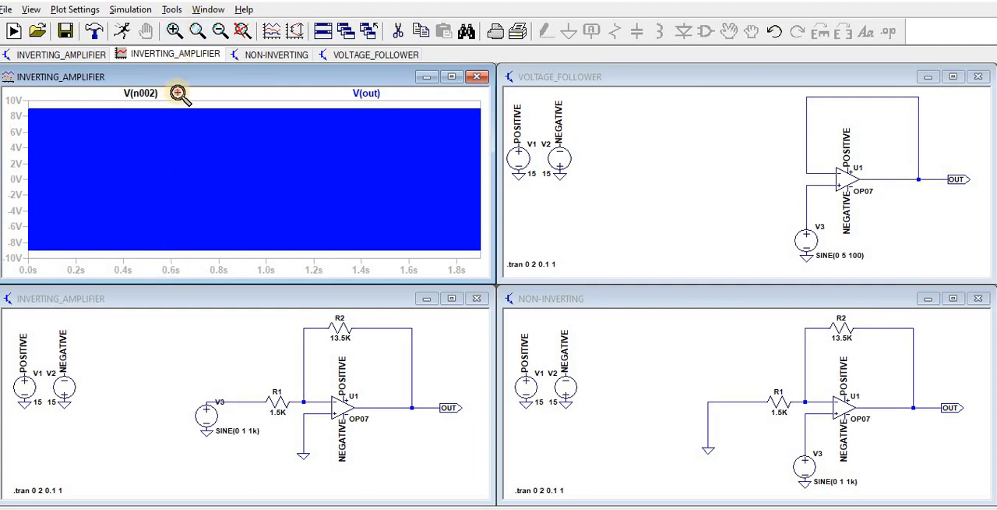
{"action": "left_click_drag", "start_coordinate": [179, 92], "coordinate": [194, 269]}
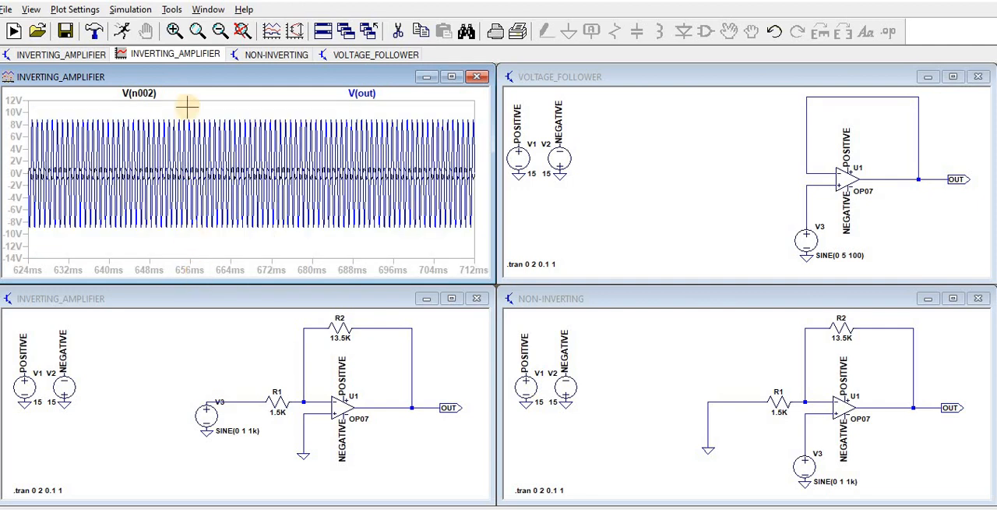
{"action": "left_click", "coordinate": [176, 32]}
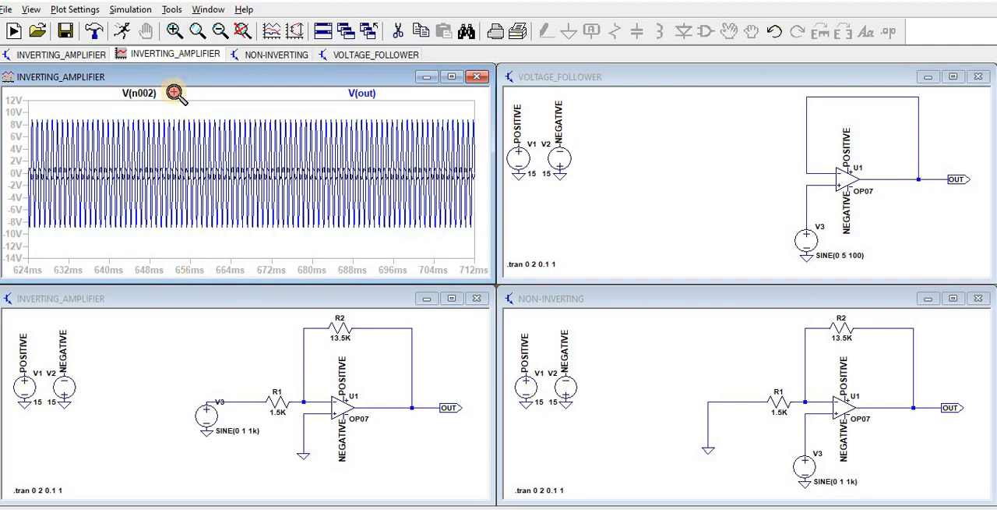
{"action": "left_click_drag", "start_coordinate": [173, 91], "coordinate": [201, 272]}
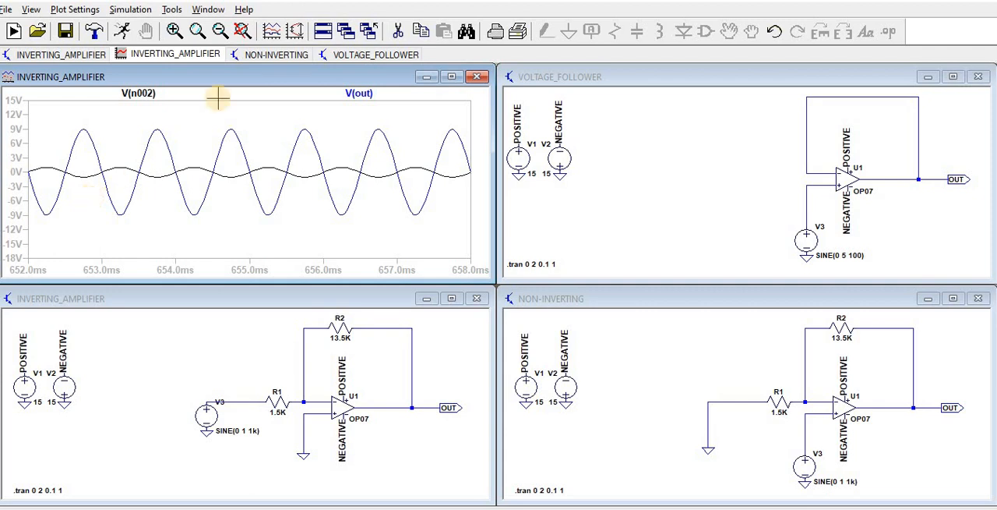
{"action": "left_click", "coordinate": [474, 77]}
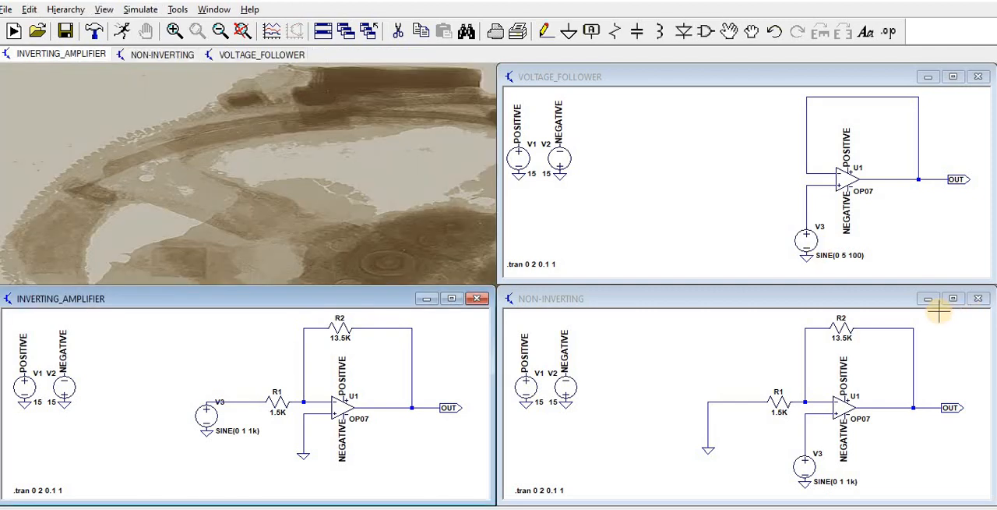
Run the simulation of the NON-INVERTING schematic and plot the voltages at the V3 input wire and at OUT
{"action": "left_click", "coordinate": [952, 298]}
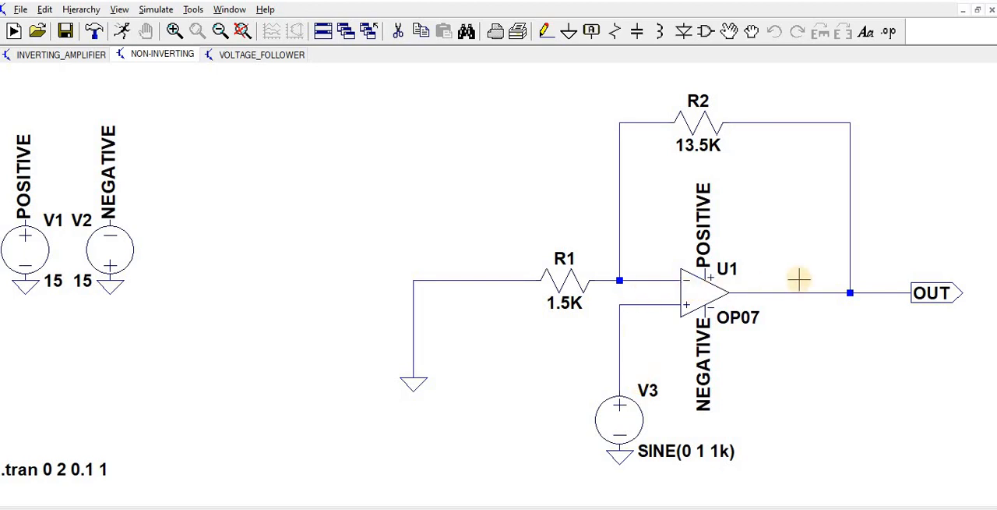
{"action": "left_click", "coordinate": [122, 31]}
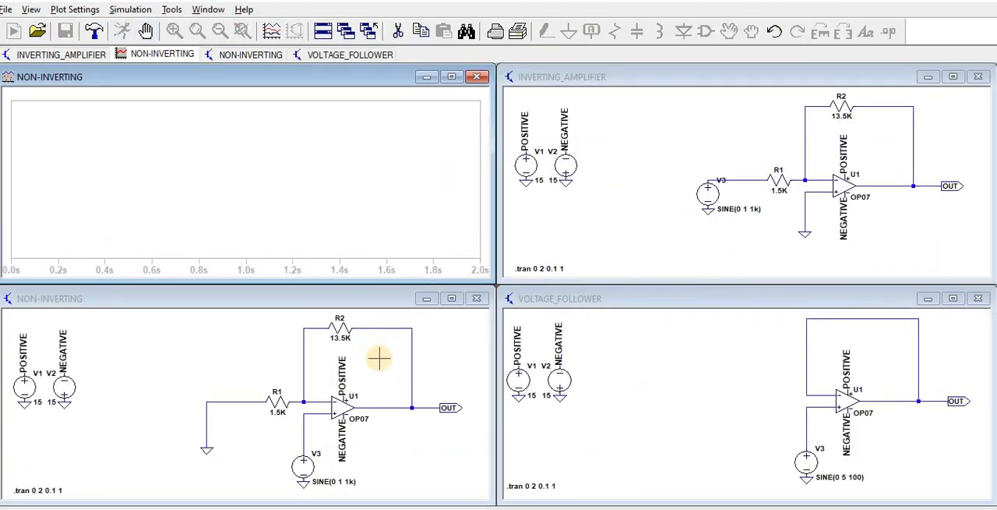
{"action": "left_click", "coordinate": [378, 358]}
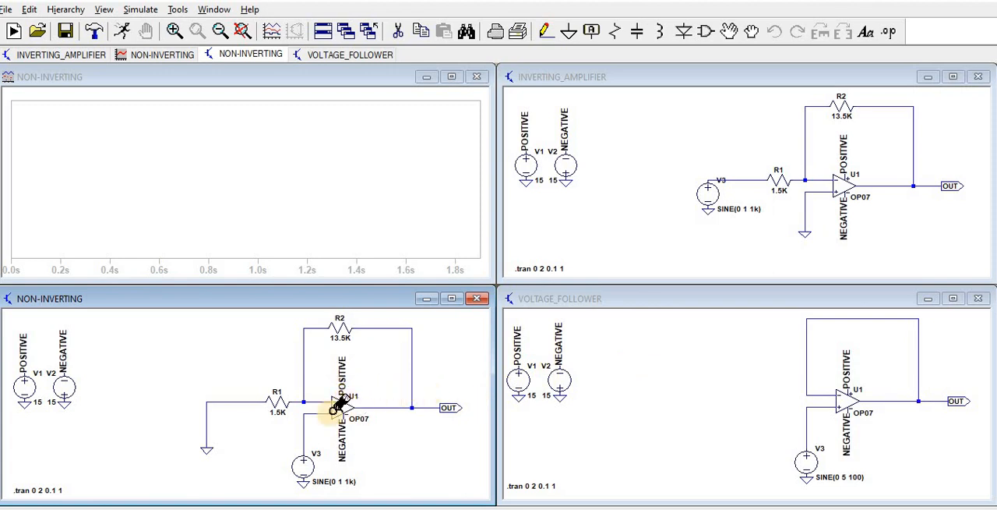
{"action": "left_click", "coordinate": [304, 430]}
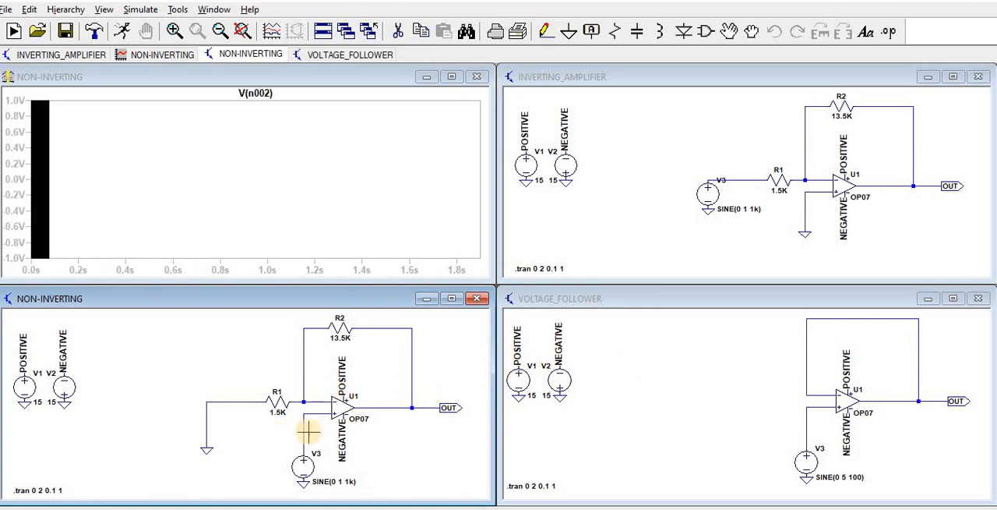
{"action": "left_click", "coordinate": [421, 406]}
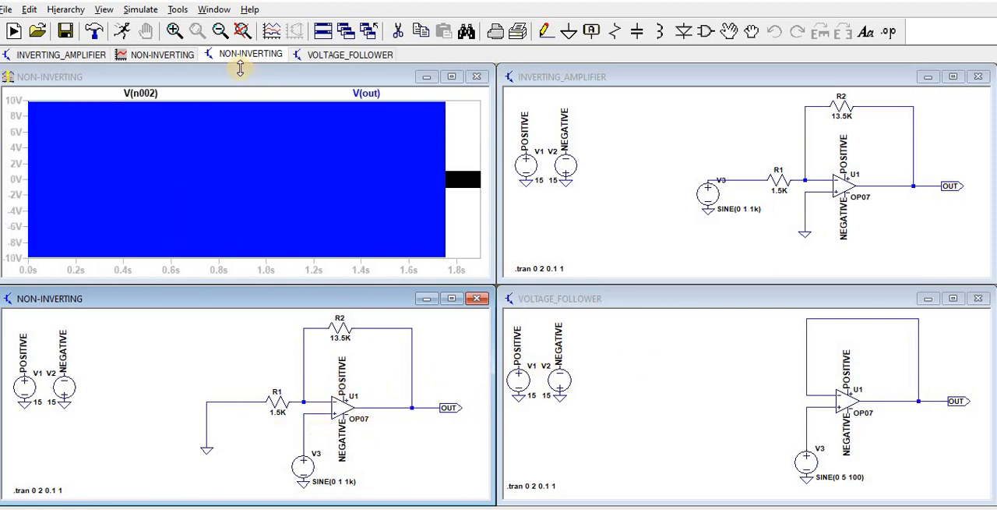
Examine the non-inverting amplifier's input and output waveforms over about 723 to 737 ms, and close the plot
{"action": "left_click", "coordinate": [174, 32]}
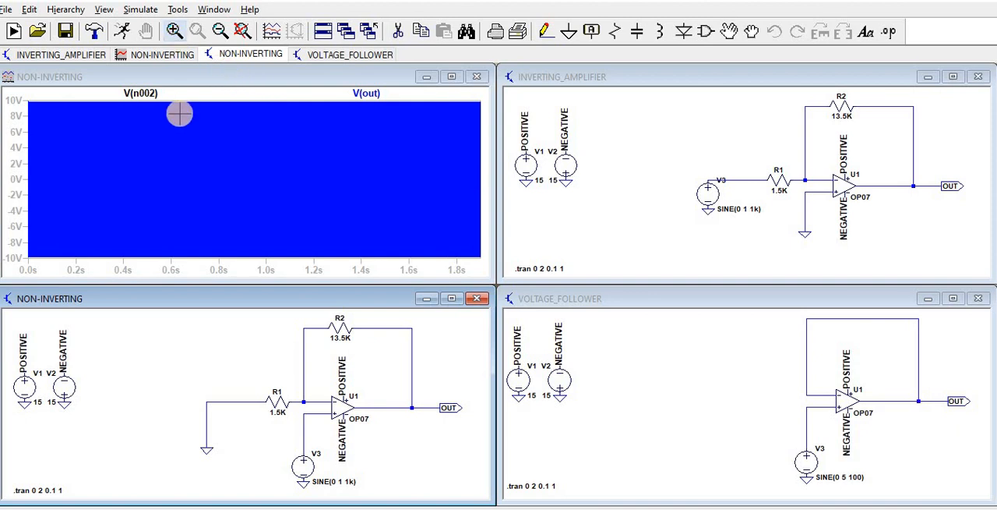
{"action": "left_click_drag", "start_coordinate": [181, 98], "coordinate": [187, 260]}
{"action": "left_click", "coordinate": [175, 32]}
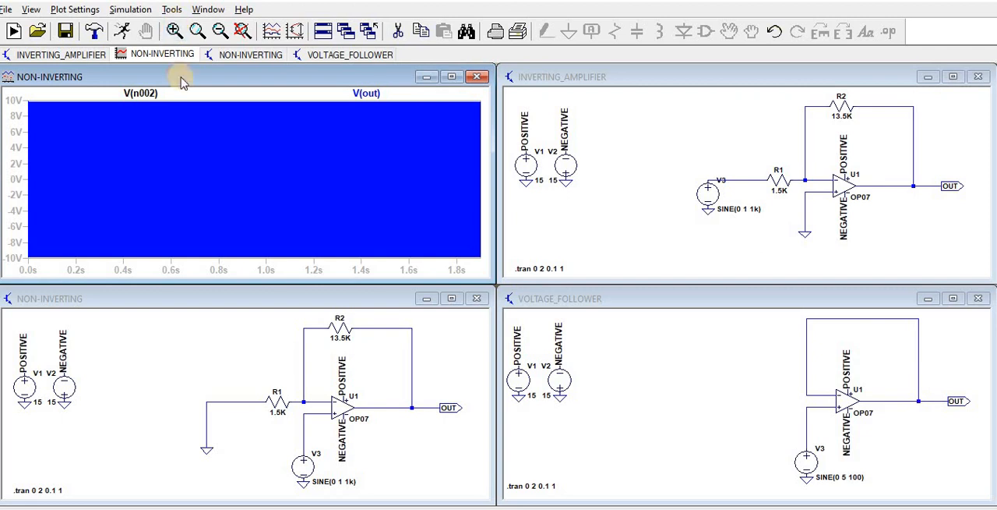
{"action": "left_click_drag", "start_coordinate": [183, 92], "coordinate": [231, 276]}
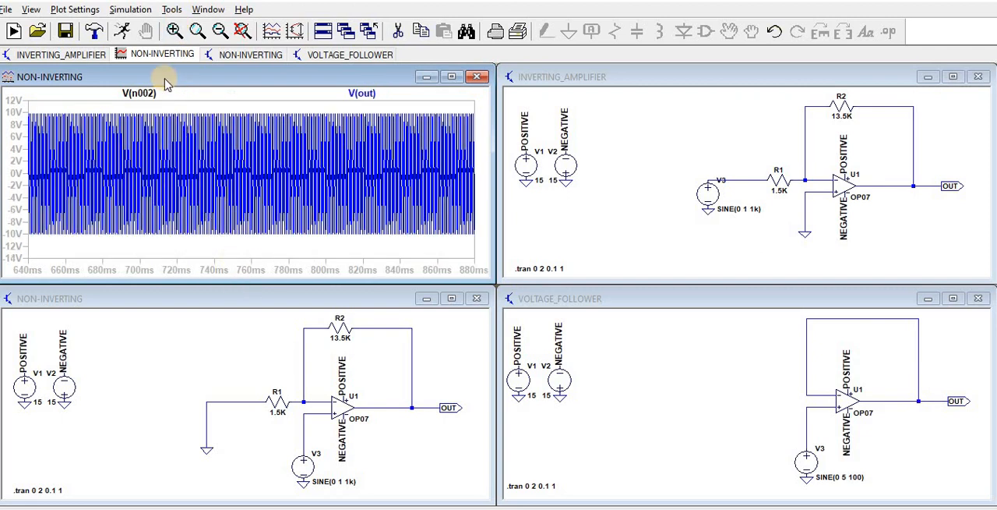
{"action": "left_click_drag", "start_coordinate": [182, 95], "coordinate": [208, 272]}
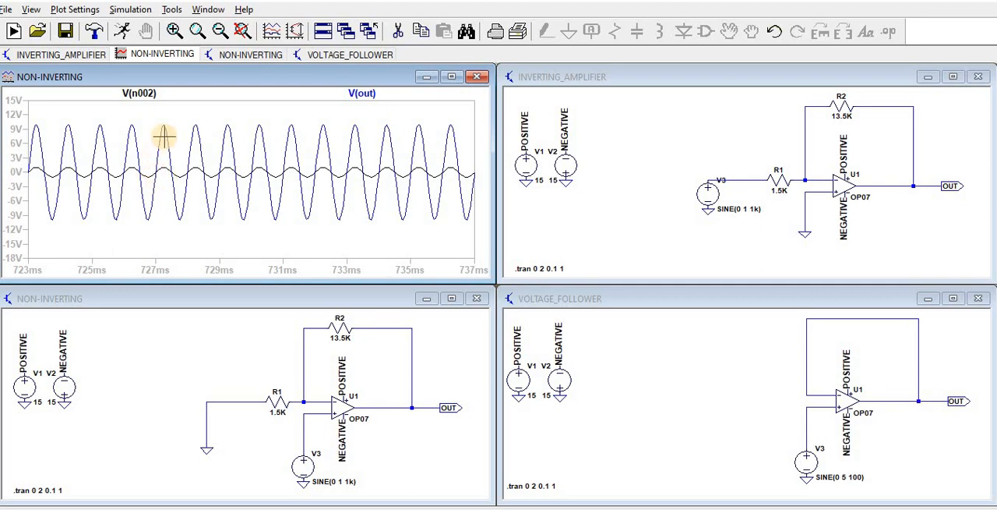
{"action": "left_click", "coordinate": [476, 76]}
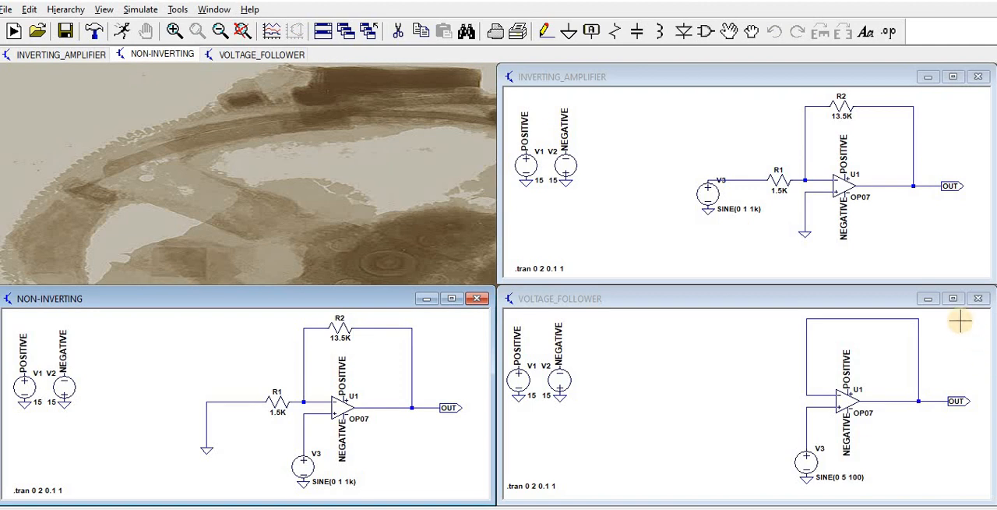
Run the simulation of the VOLTAGE_FOLLOWER schematic and plot the voltages at the V3 input wire and at OUT
{"action": "left_click", "coordinate": [953, 297]}
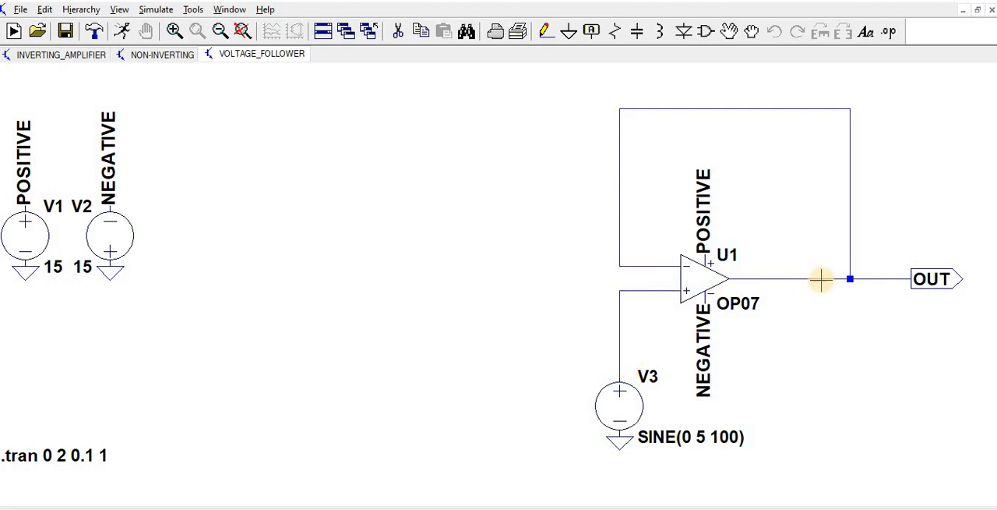
{"action": "left_click", "coordinate": [852, 285]}
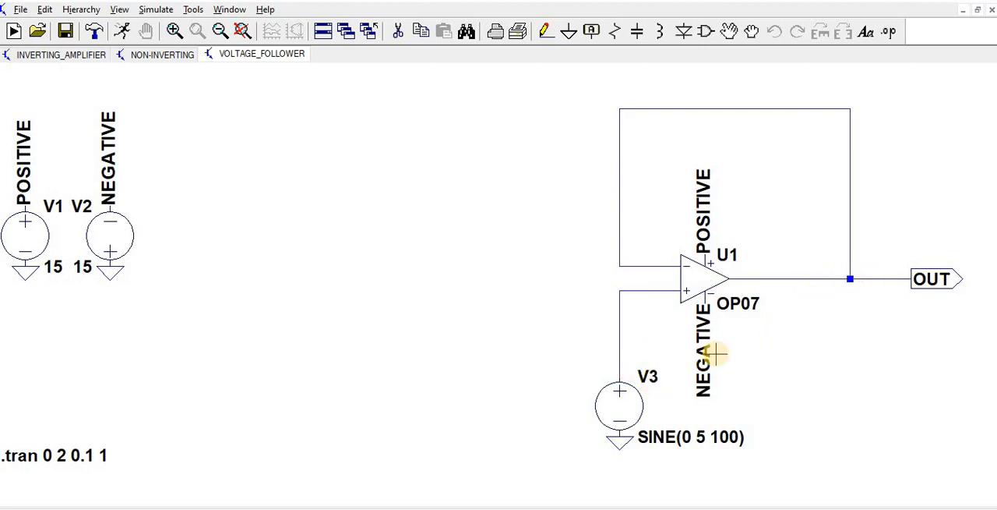
{"action": "left_click", "coordinate": [122, 31]}
{"action": "left_click", "coordinate": [402, 334]}
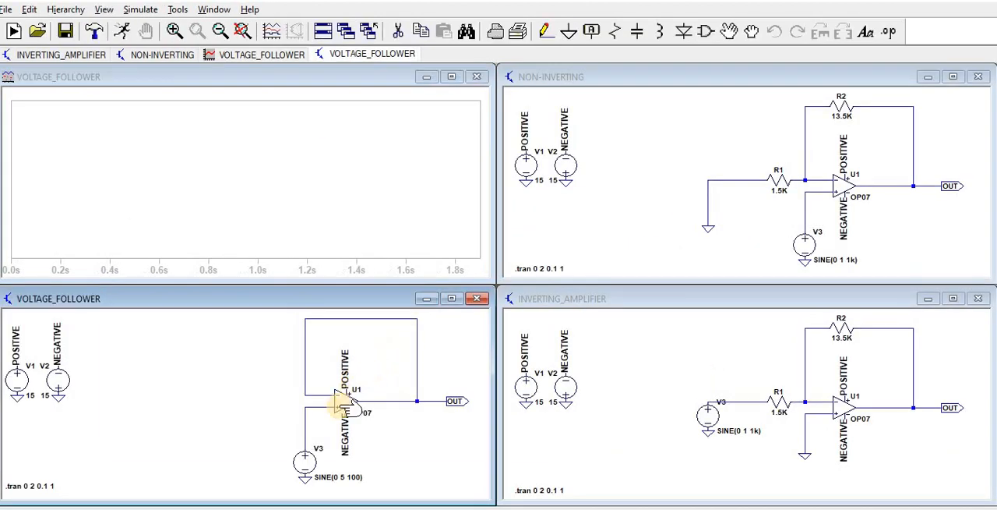
{"action": "left_click", "coordinate": [307, 411]}
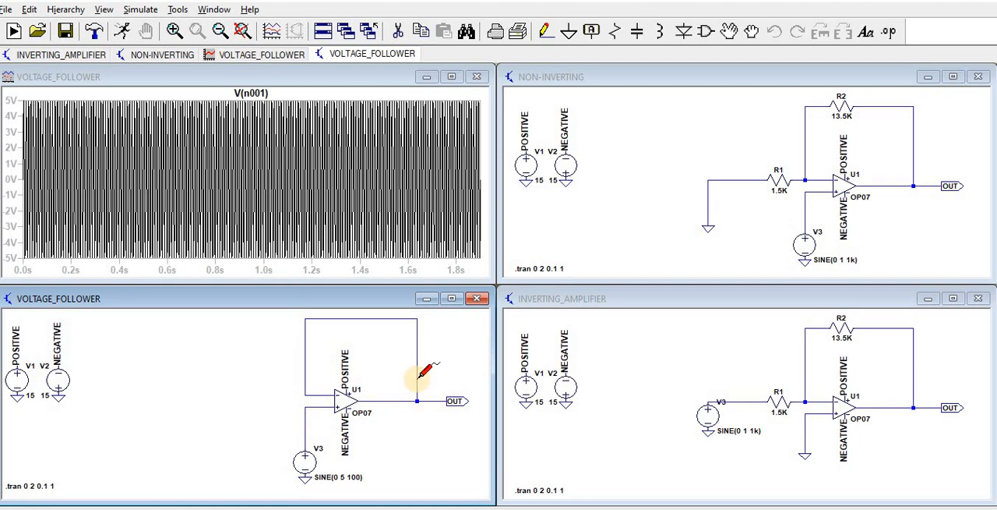
{"action": "left_click", "coordinate": [436, 400]}
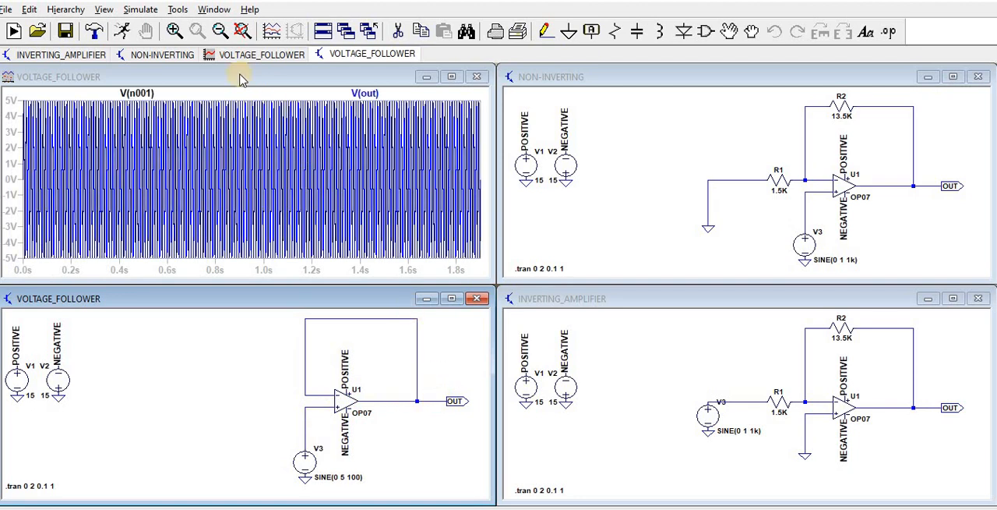
Examine the voltage follower's waveforms from about 670 to 820 ms, attaching the measurement cursor to V(n001) and to V(out)
{"action": "left_click", "coordinate": [176, 32]}
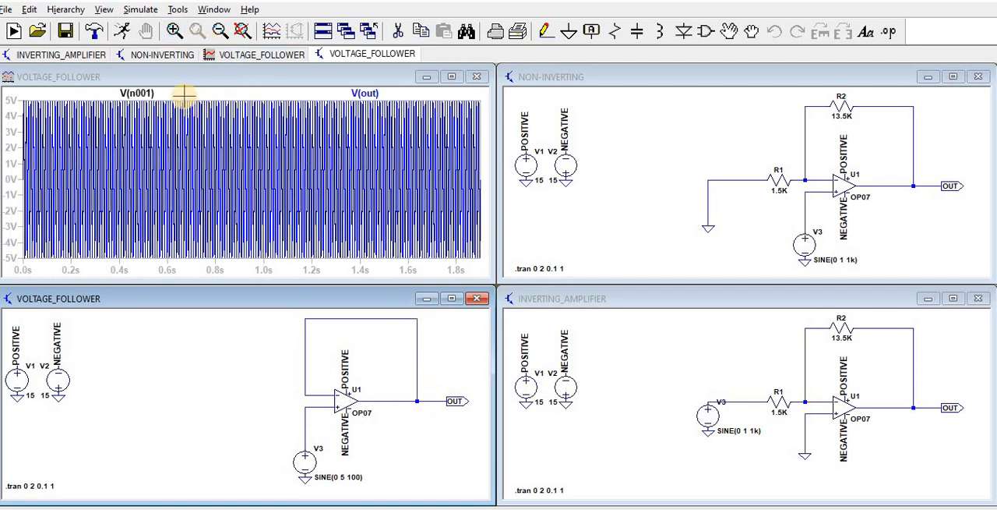
{"action": "left_click_drag", "start_coordinate": [185, 96], "coordinate": [219, 270]}
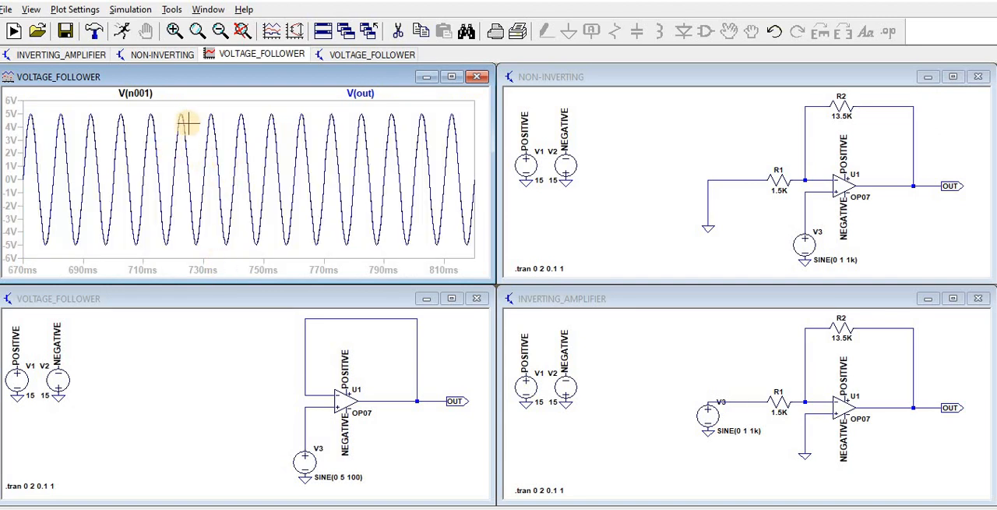
{"action": "left_click", "coordinate": [145, 94]}
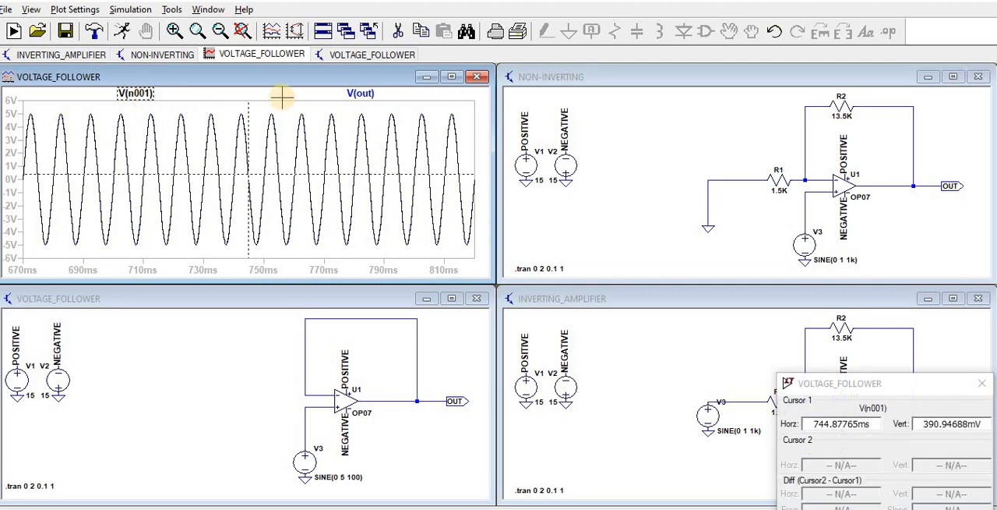
{"action": "left_click", "coordinate": [361, 93]}
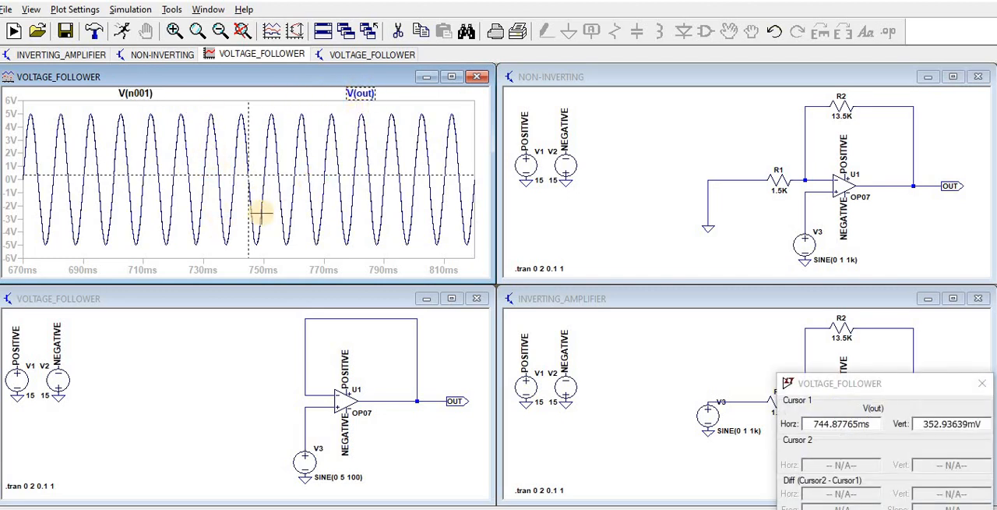